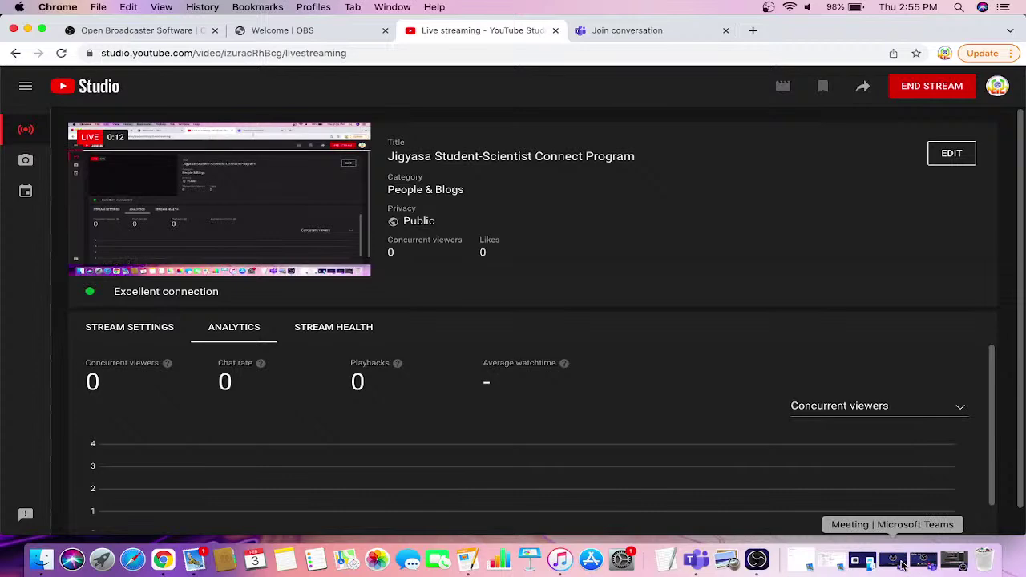
- Bring up the Microsoft Teams meeting window for the stream, and unmute the Mic/Aux channel in OBS before minimizing OBS
left_click(902, 566)
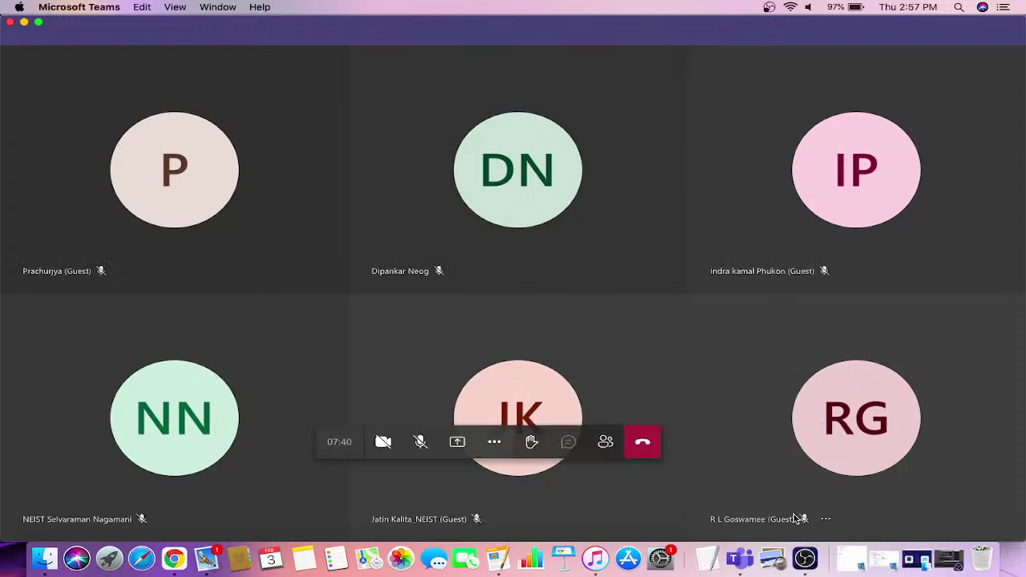
left_click(804, 559)
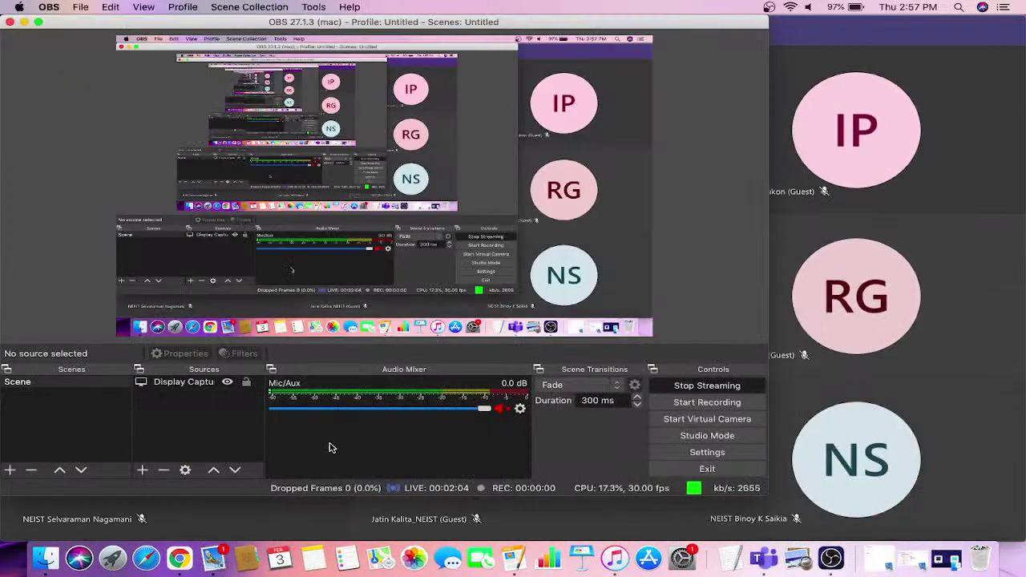
left_click(500, 410)
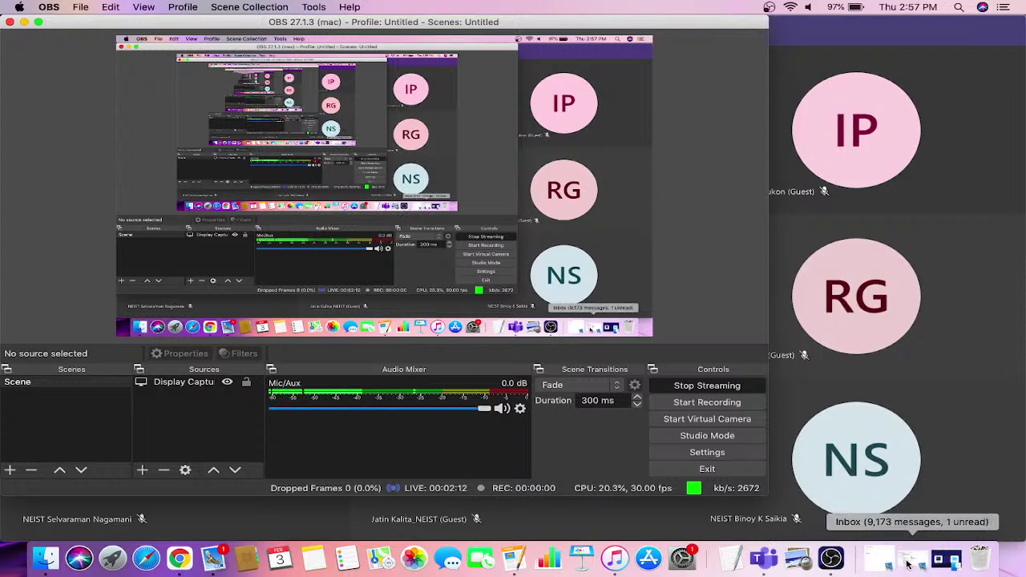
left_click(24, 21)
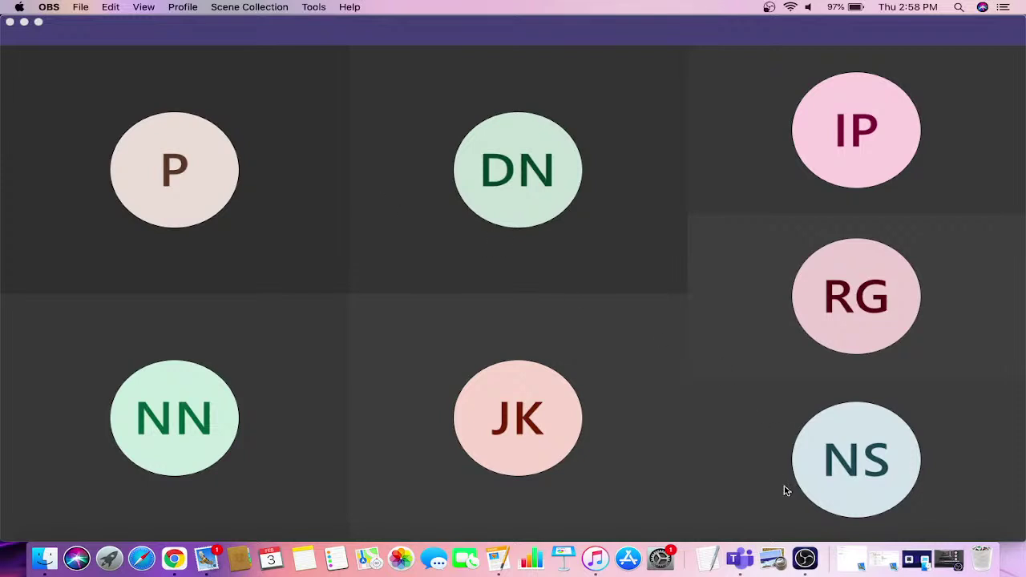
- Mute the Mic/Aux channel in OBS and return to the Teams meeting view
left_click(806, 561)
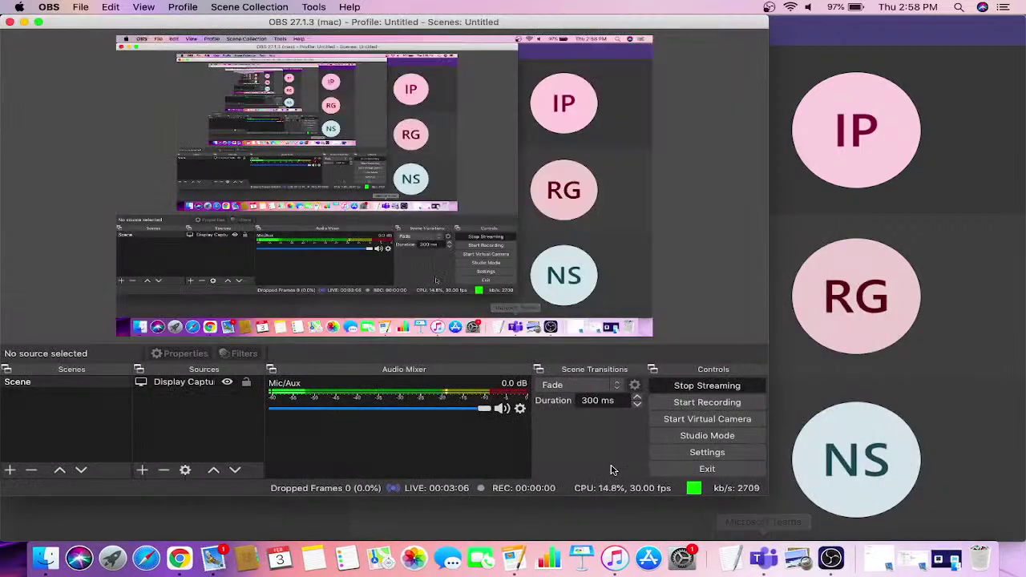
left_click(500, 409)
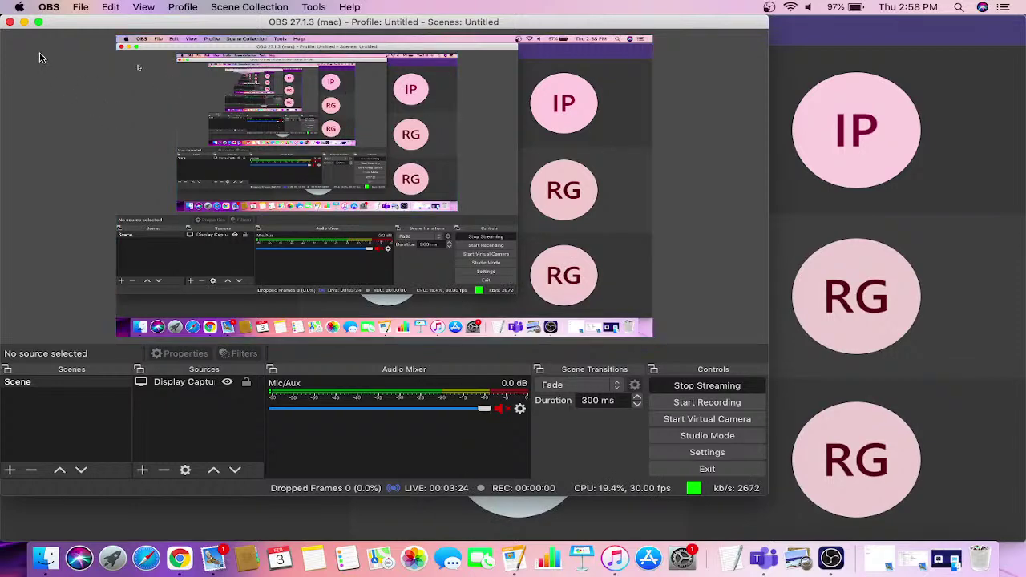
left_click(24, 23)
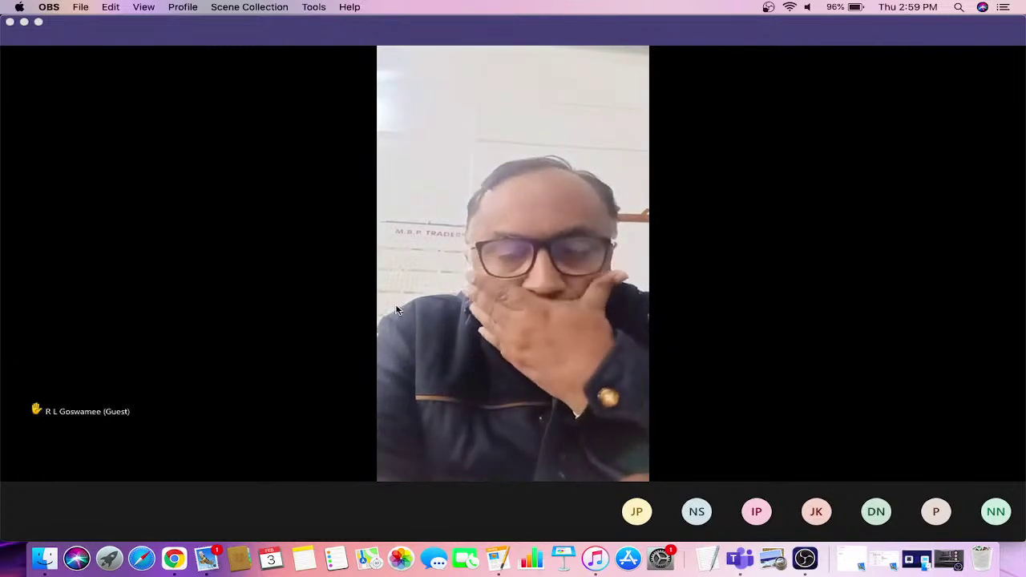
- Unmute the Mic/Aux channel in OBS and minimize OBS so the Teams meeting fills the stream
left_click(806, 561)
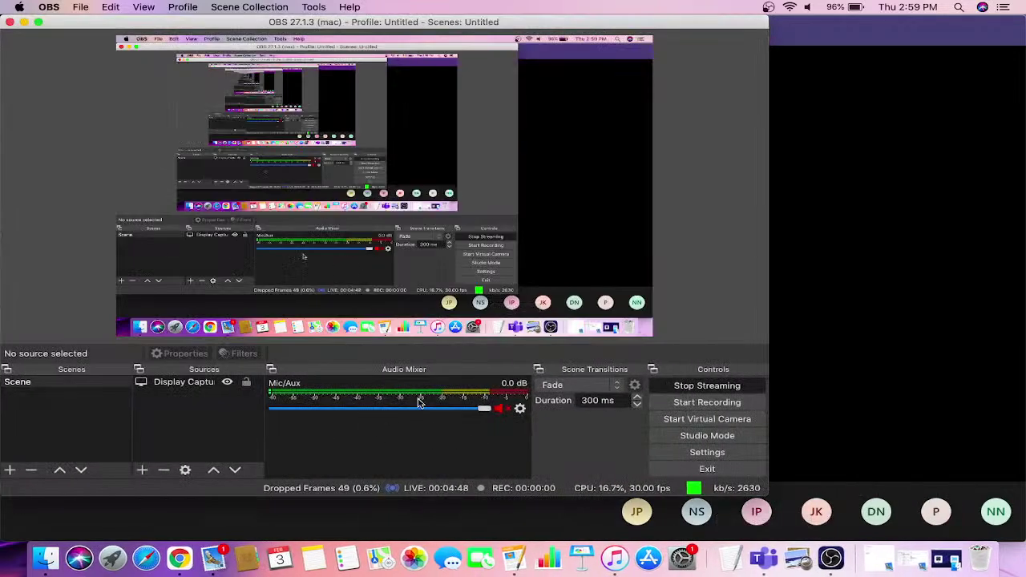
left_click(500, 409)
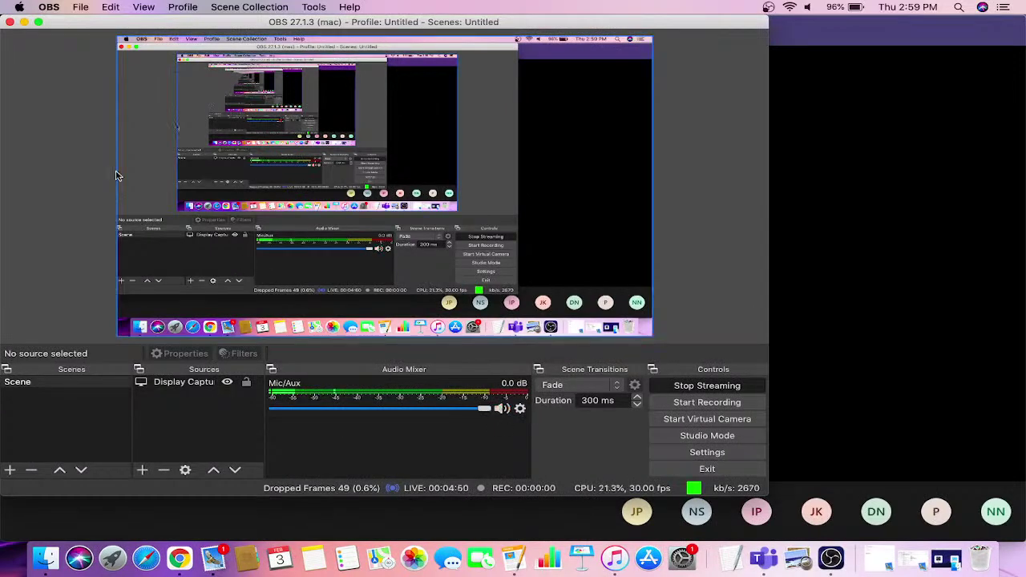
left_click(24, 22)
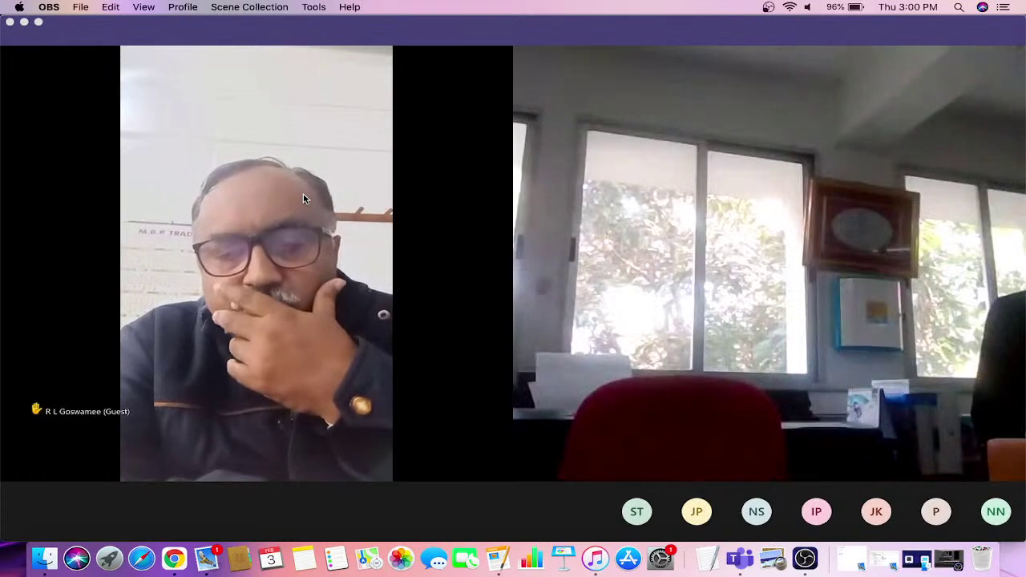
- In OBS, mute Mic/Aux and add a new Audio Input Capture source using the Default device, and minimize OBS
left_click(806, 559)
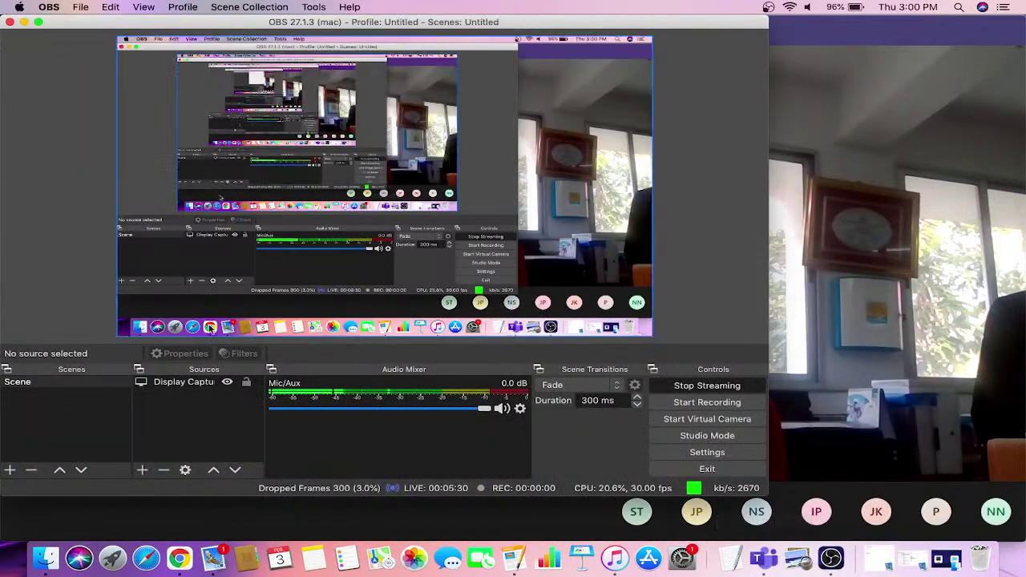
left_click(502, 409)
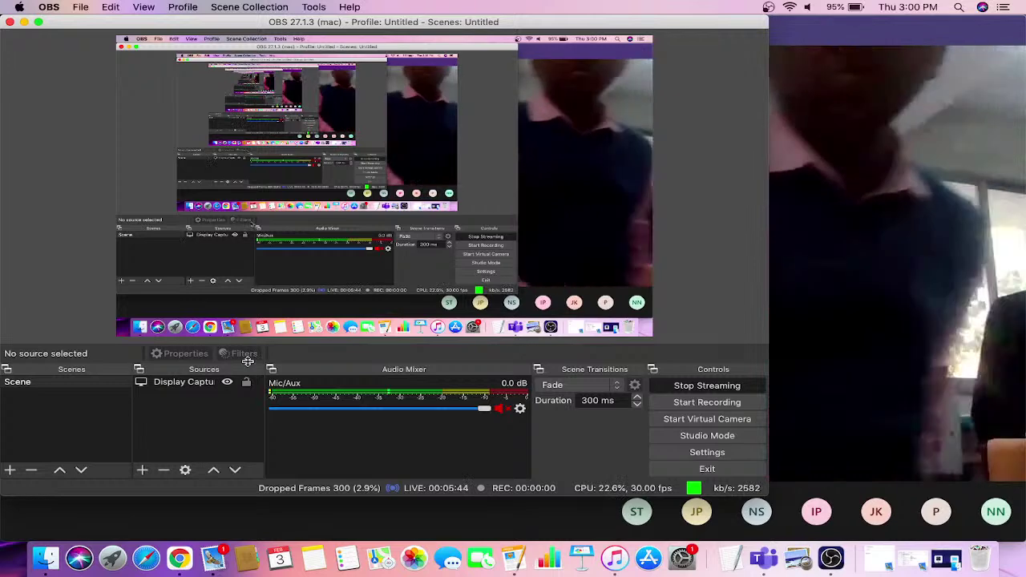
left_click(143, 470)
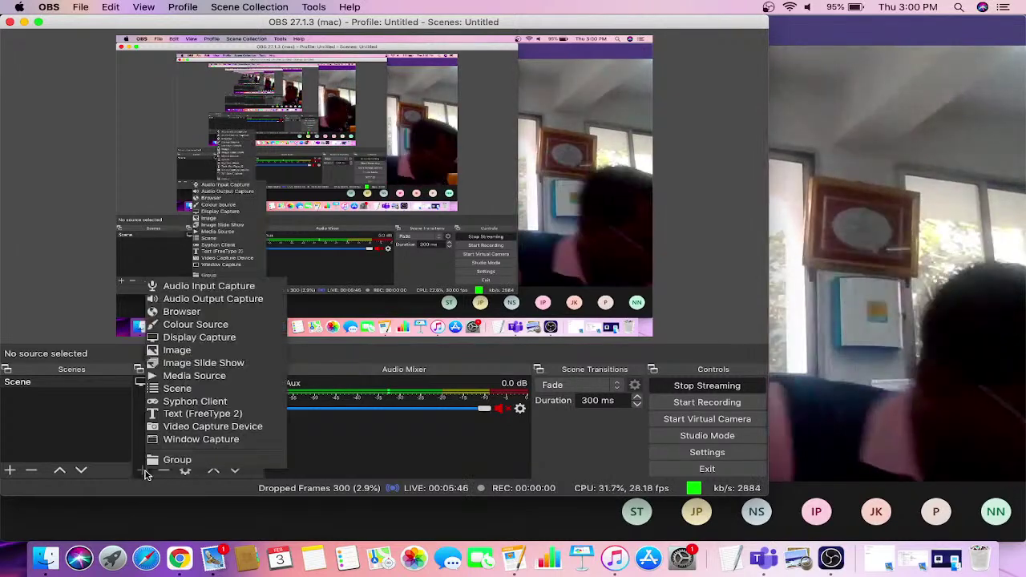
left_click(233, 286)
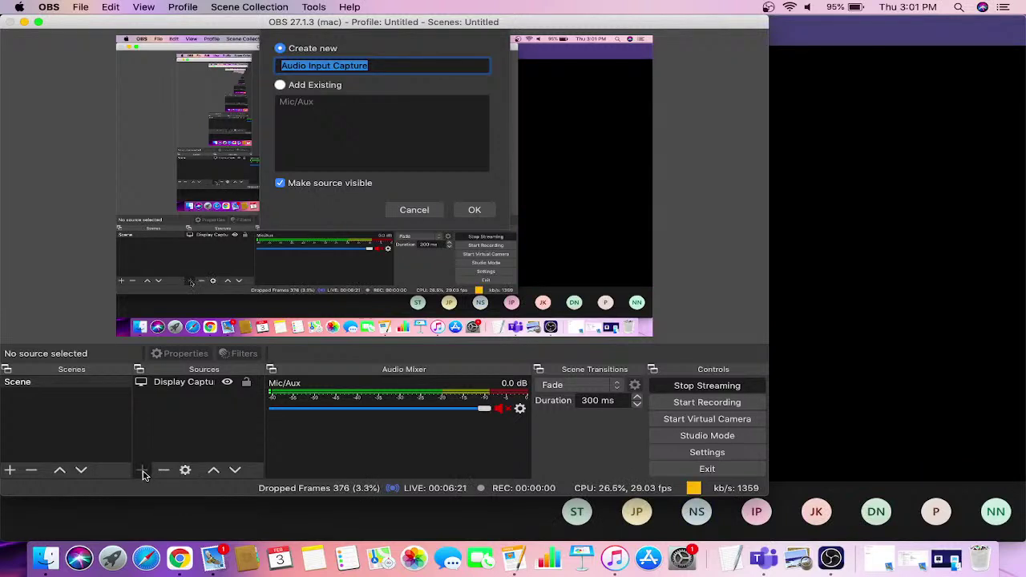
left_click(473, 210)
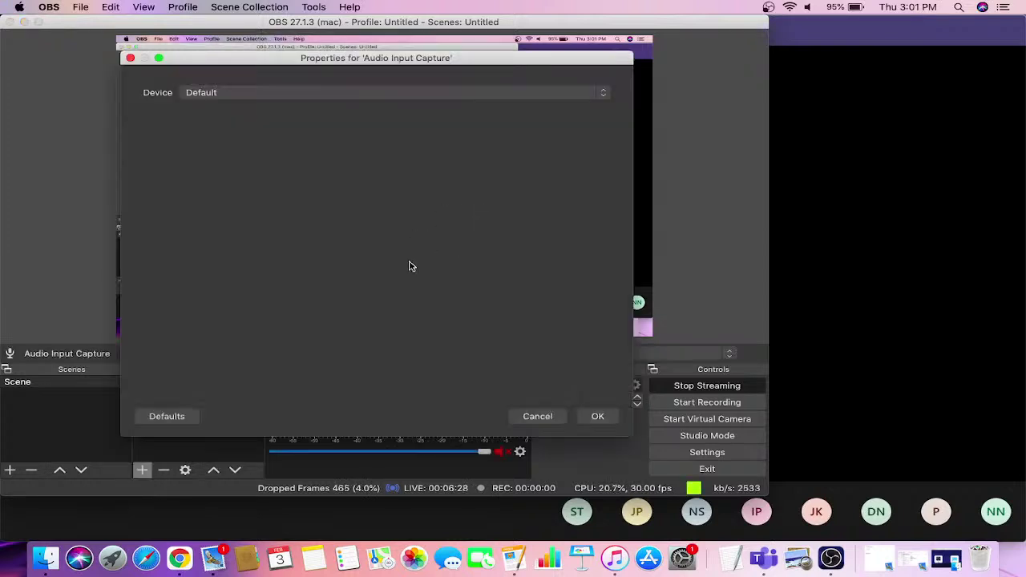
left_click(595, 417)
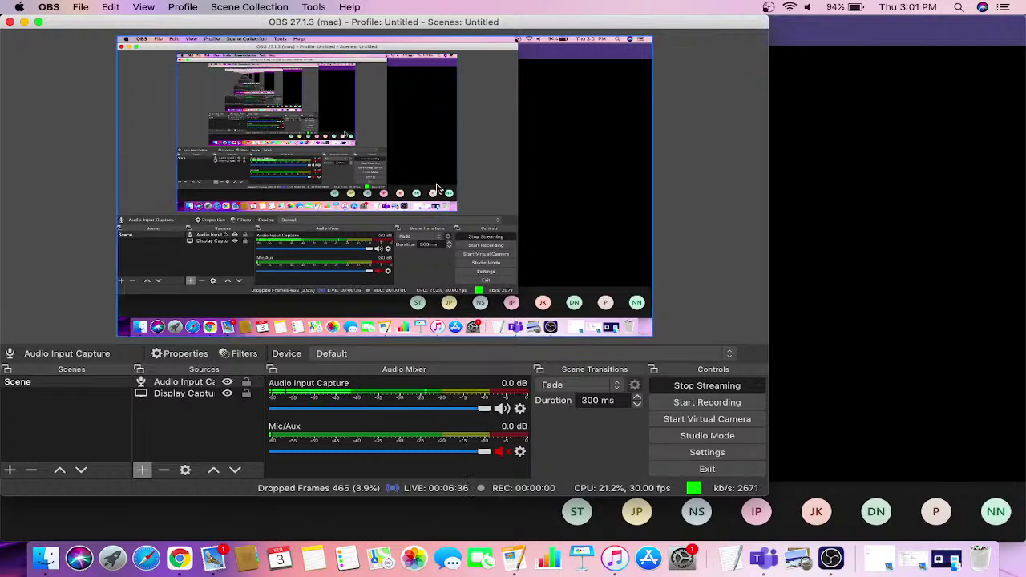
left_click(24, 22)
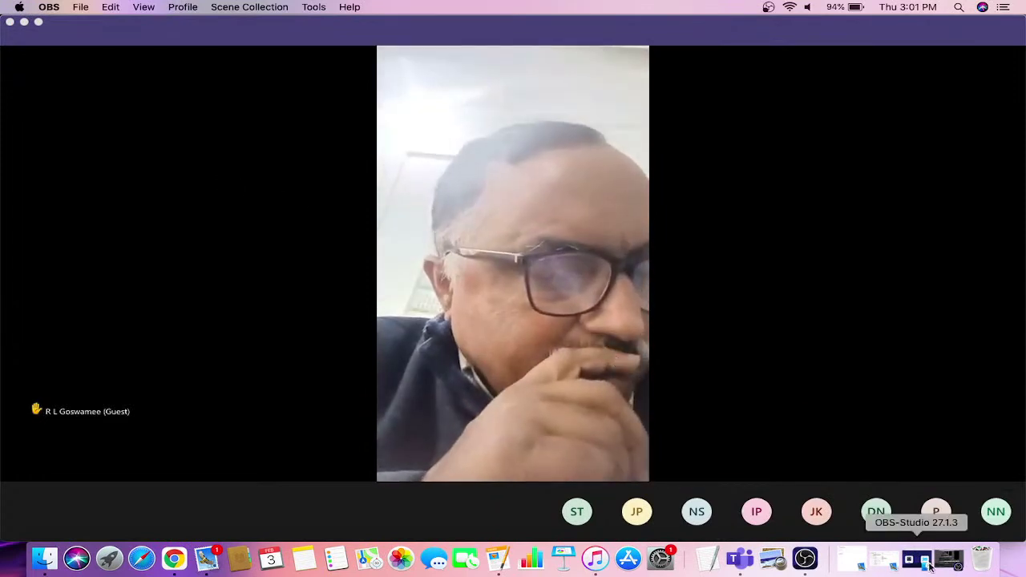
- In OBS, toggle Audio Input Capture and Mic/Aux on and off, leaving both channels muted, and return to the Teams meeting
left_click(805, 558)
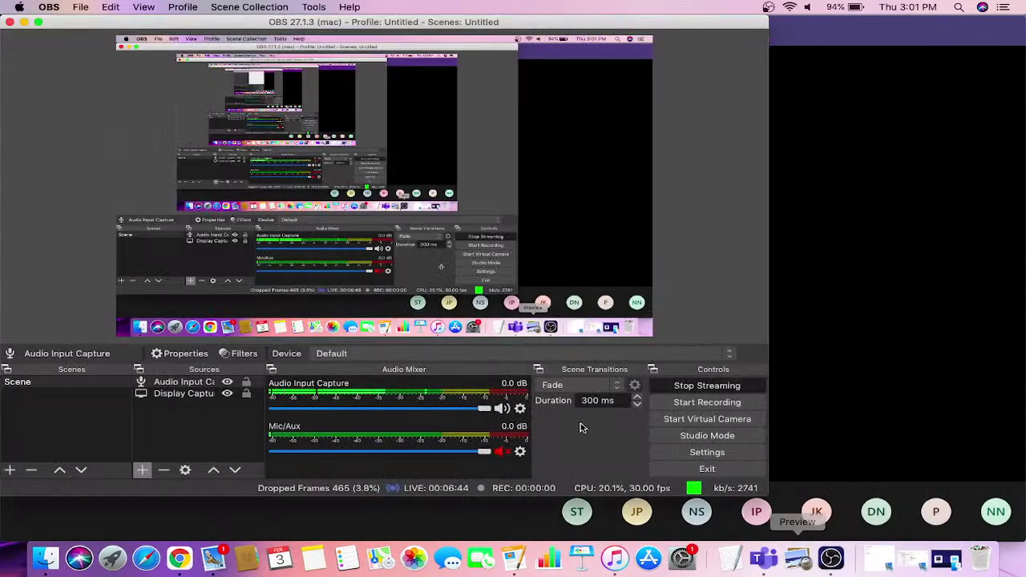
left_click(498, 410)
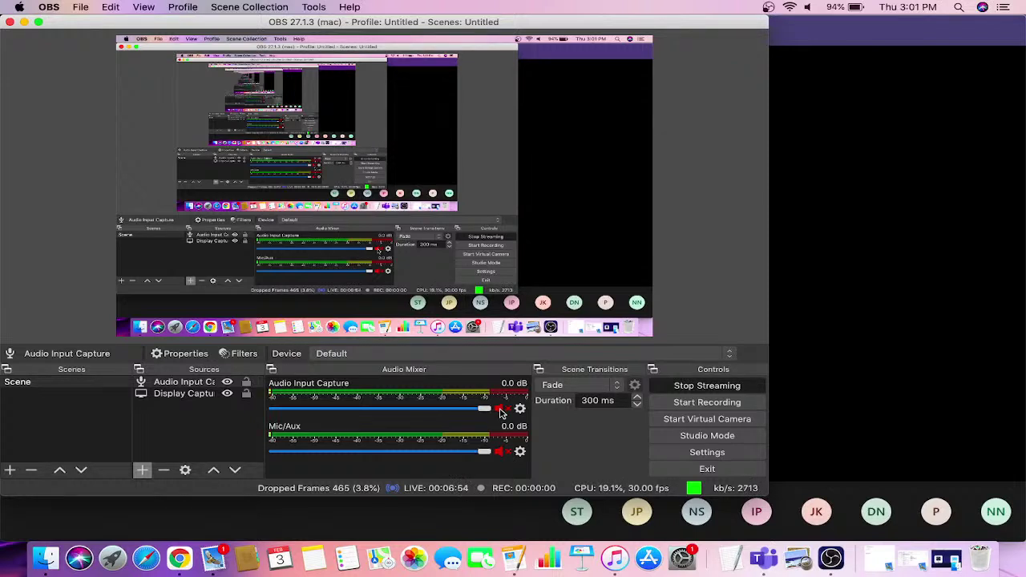
left_click(500, 410)
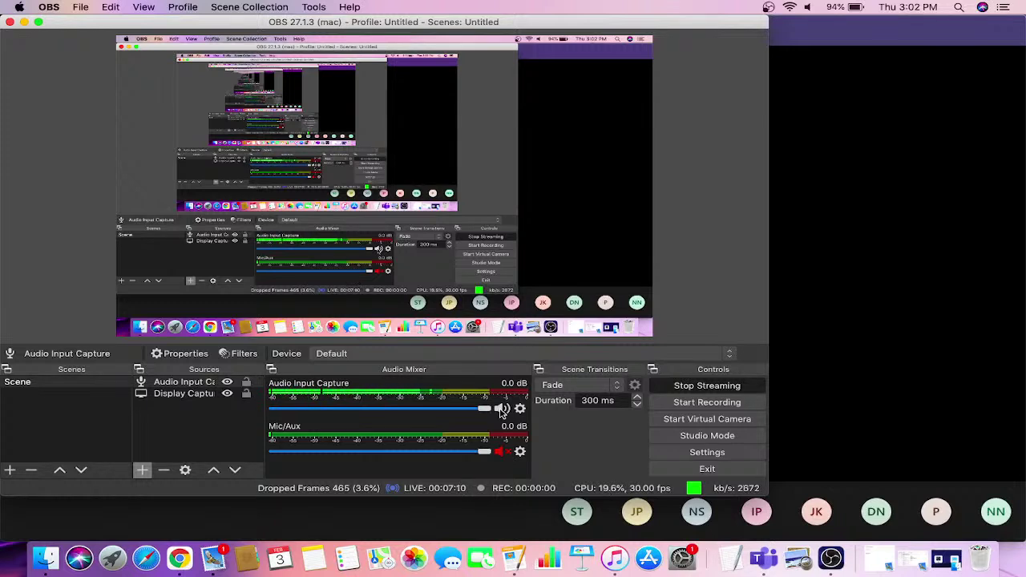
left_click(500, 410)
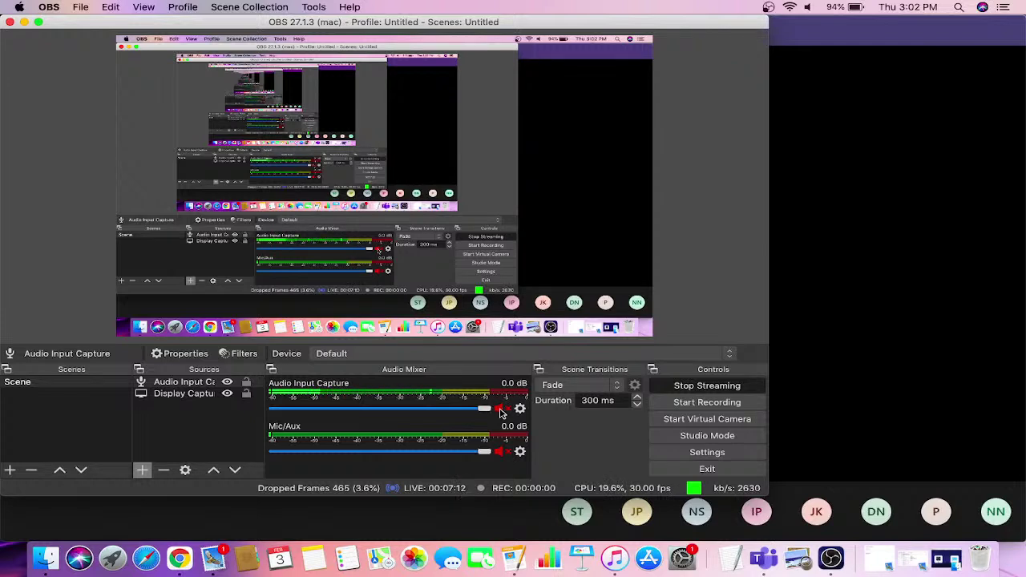
left_click(501, 451)
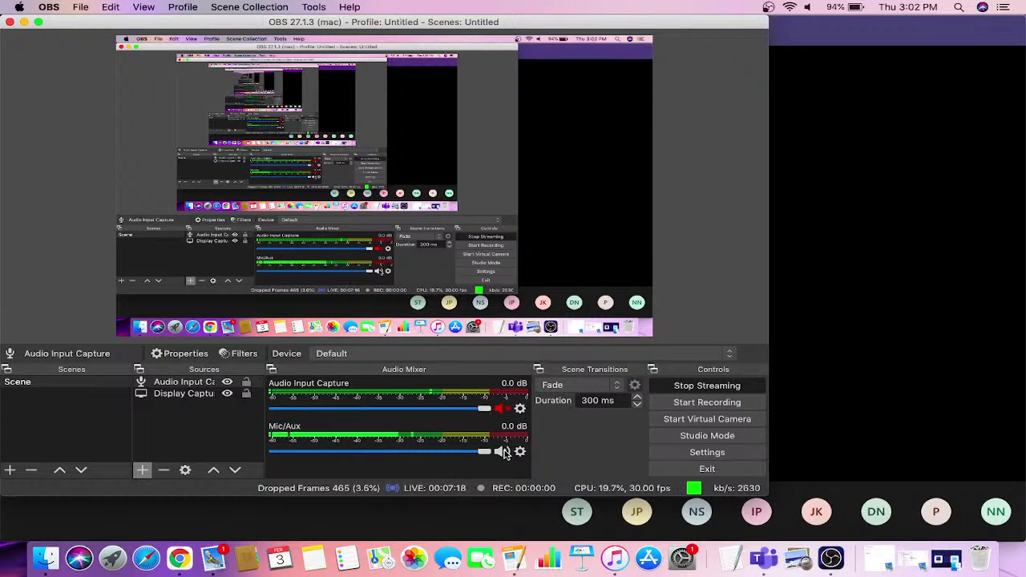
left_click(501, 452)
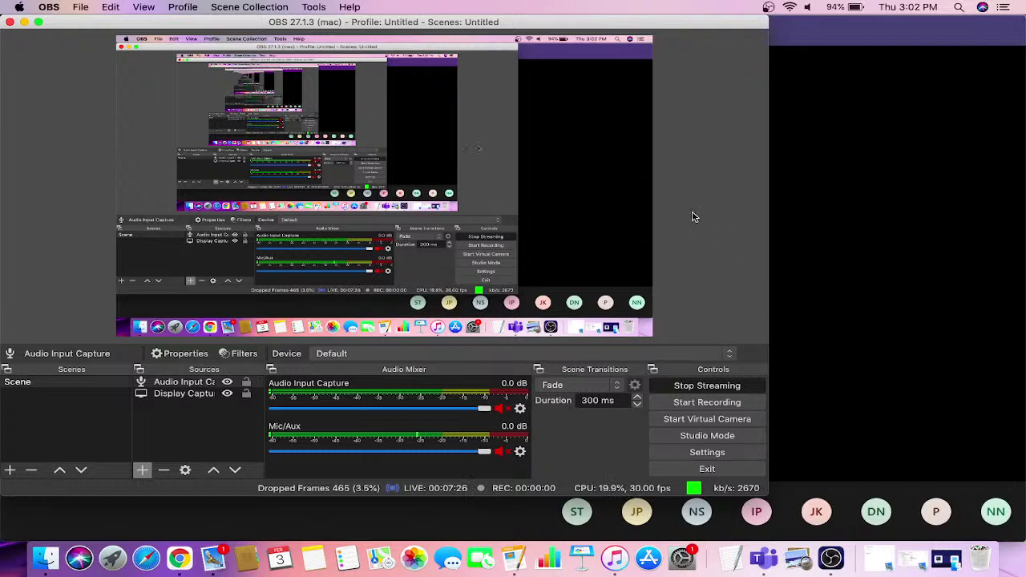
left_click(23, 23)
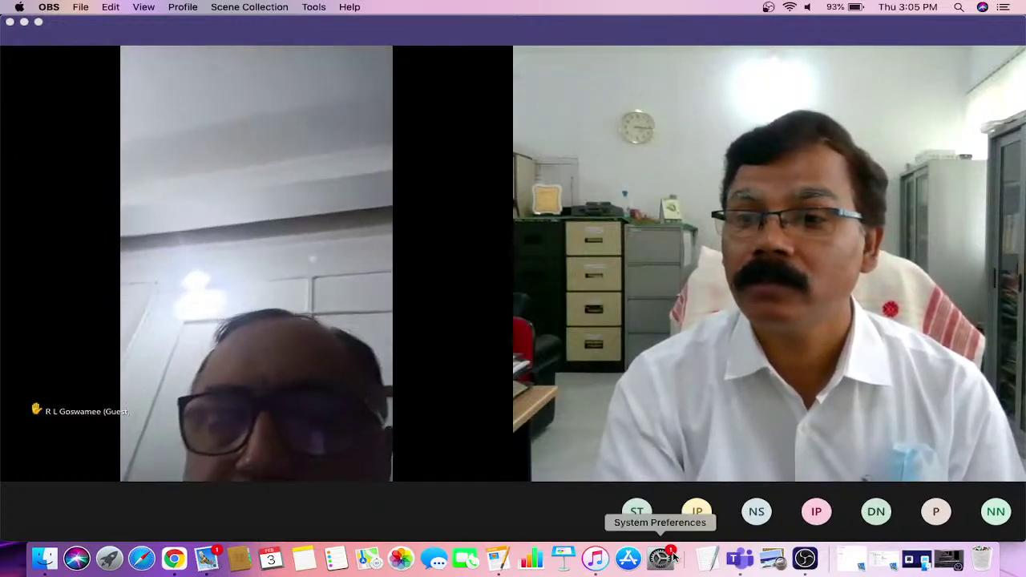
- In OBS, test both audio channels, leaving Audio Input Capture unmuted and Mic/Aux muted, and minimize OBS to show the meeting
left_click(811, 564)
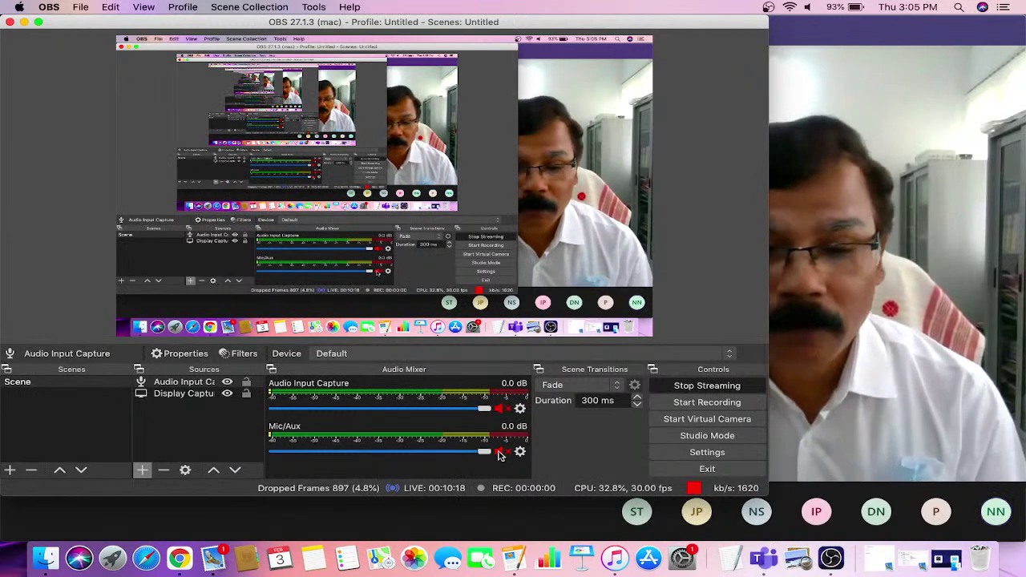
left_click(499, 410)
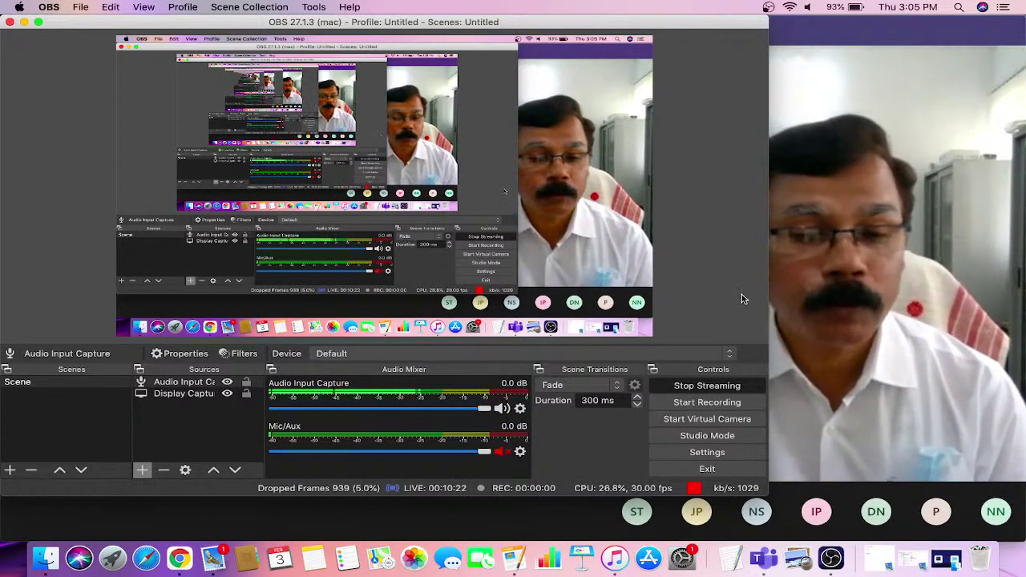
left_click(502, 409)
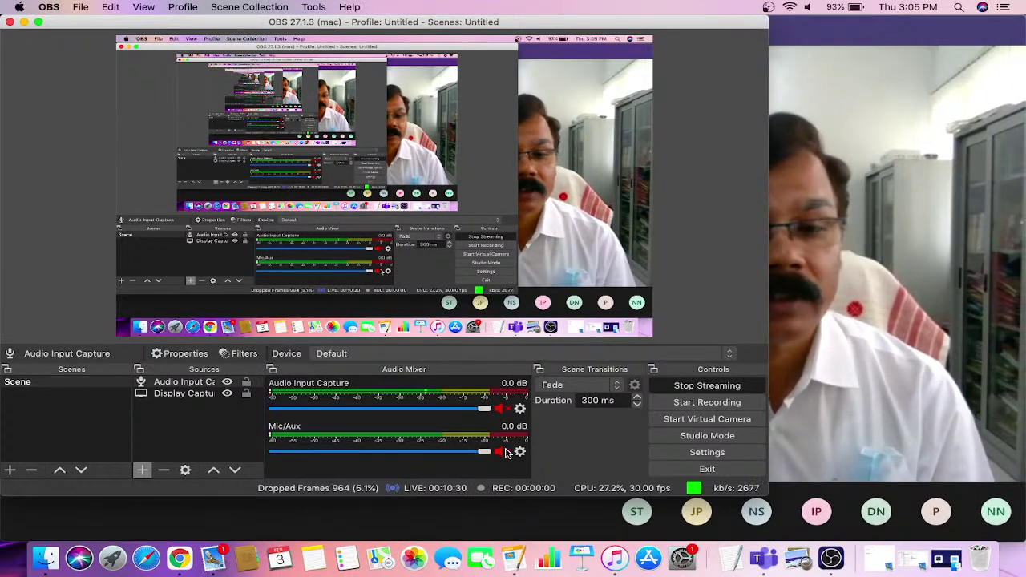
left_click(500, 409)
left_click(502, 452)
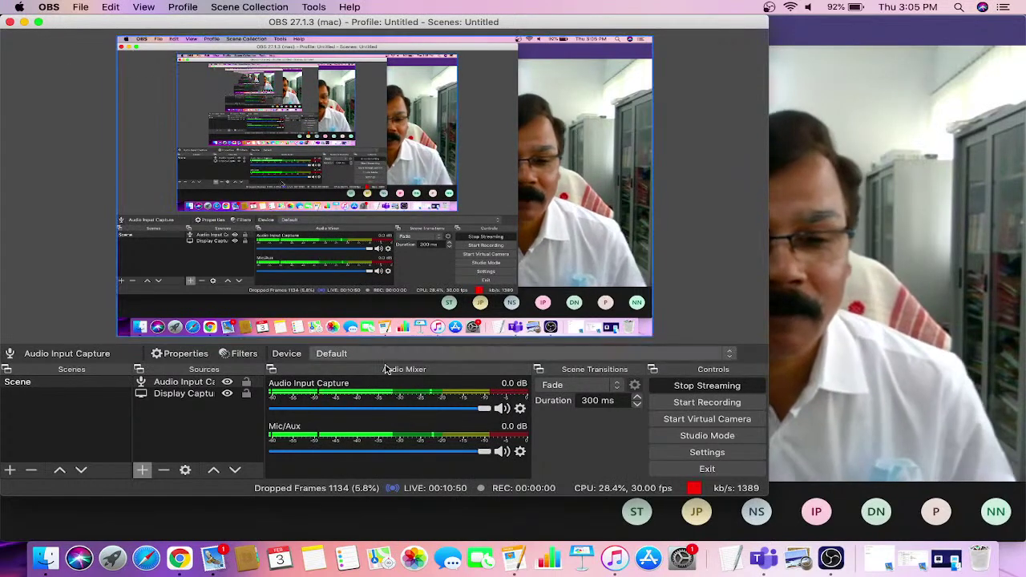
left_click(503, 453)
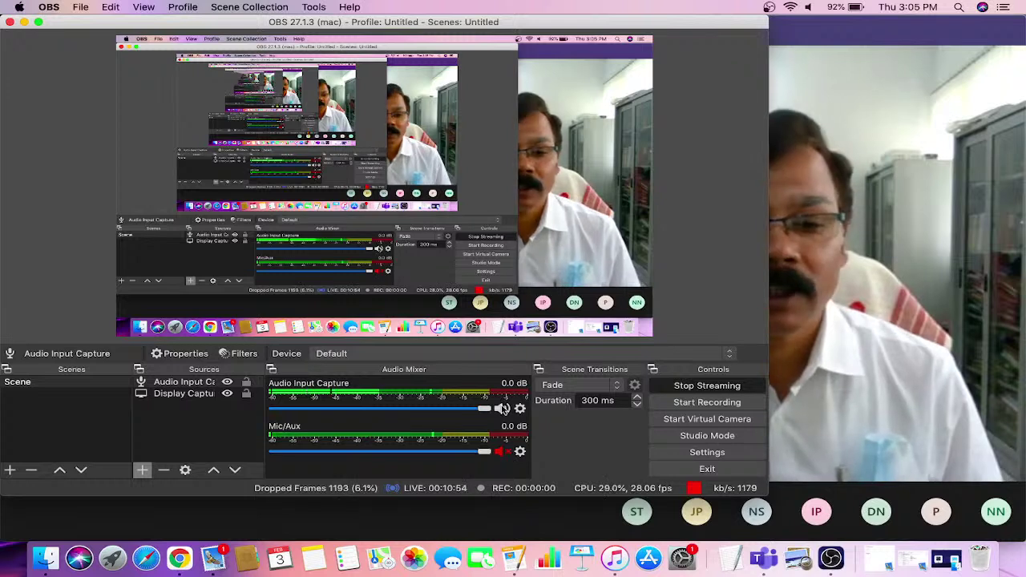
left_click(502, 409)
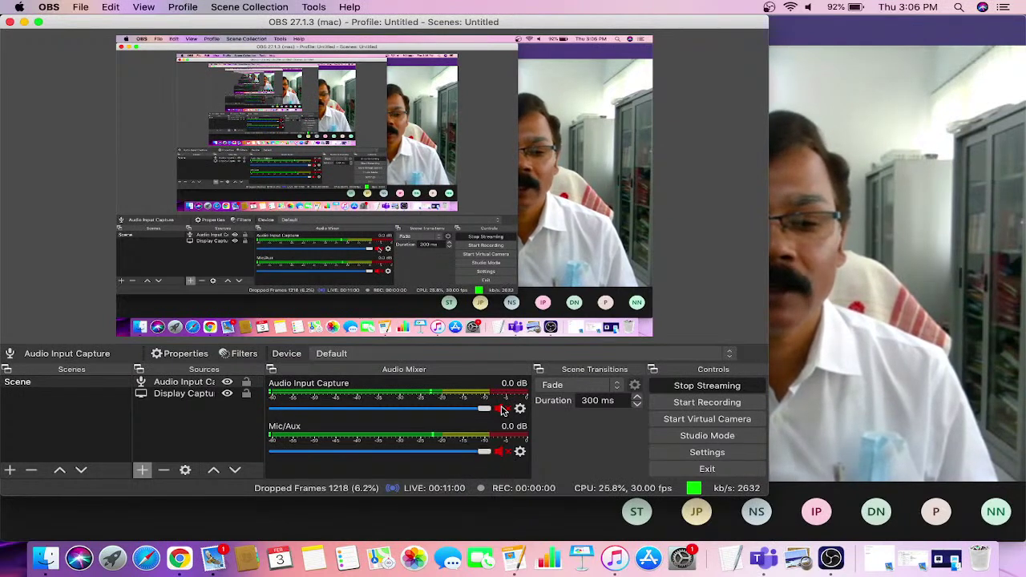
left_click(502, 408)
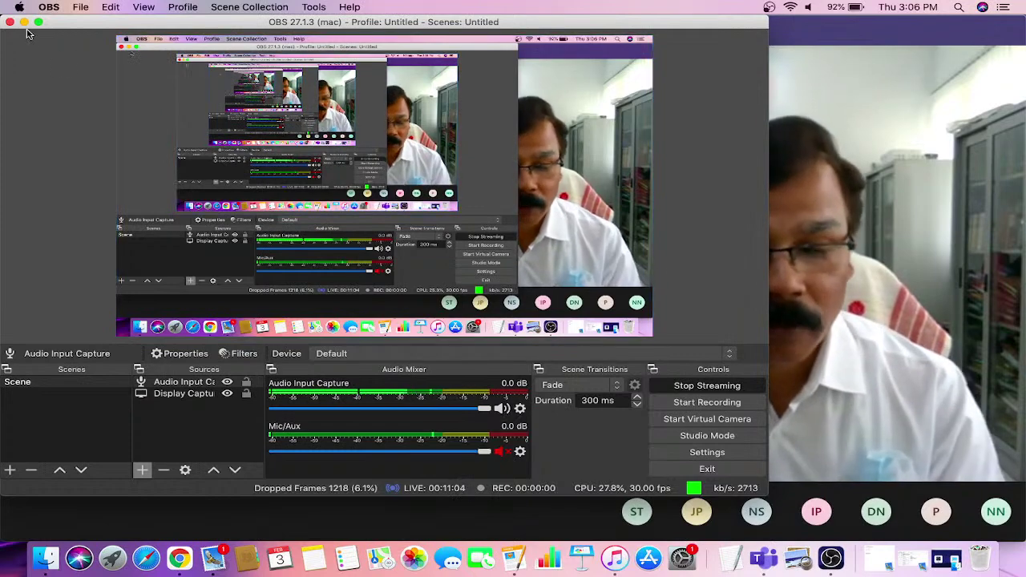
key("super+m")
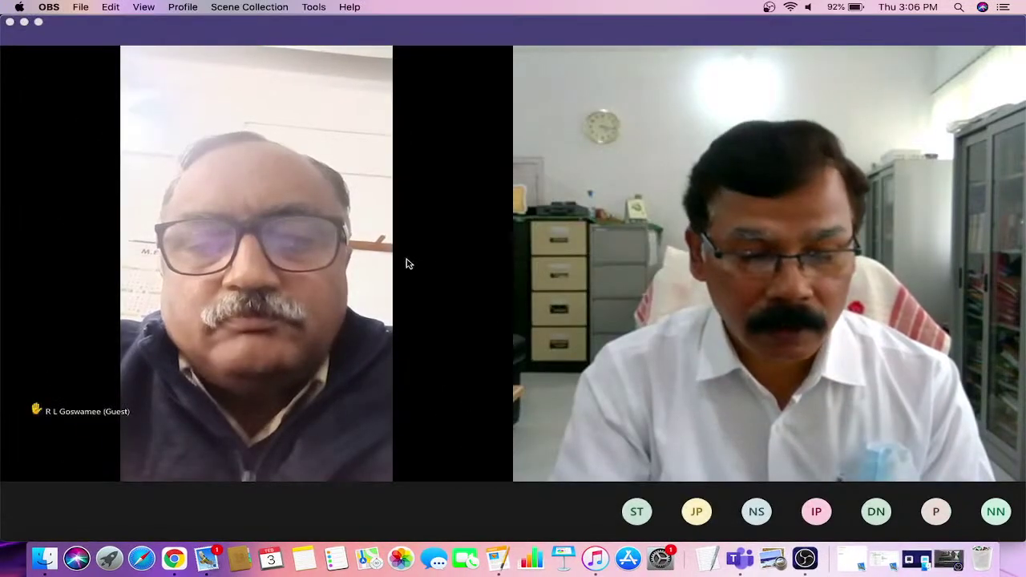